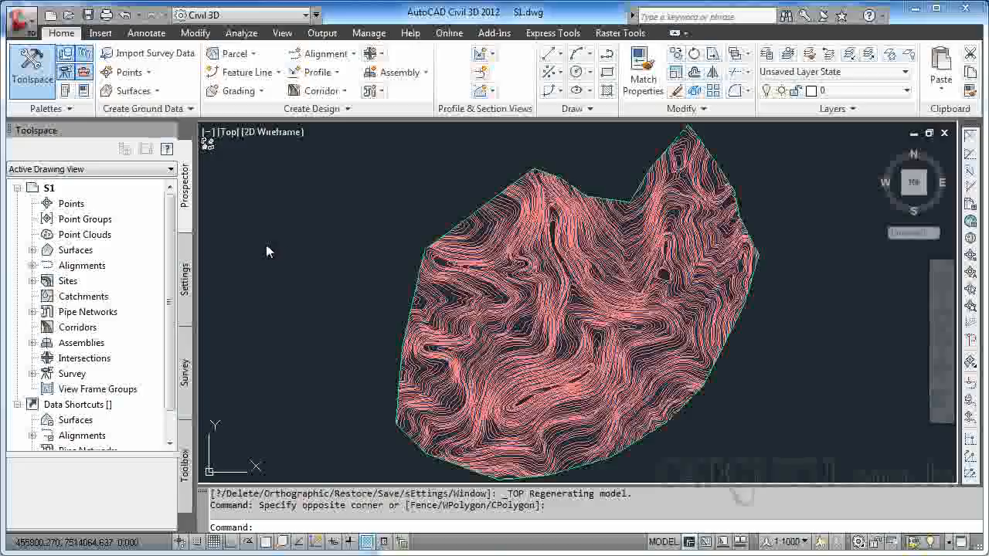
Inspect the terrain surface in 3D from several angles with the Orbit tool.
left_click(283, 33)
left_click(51, 71)
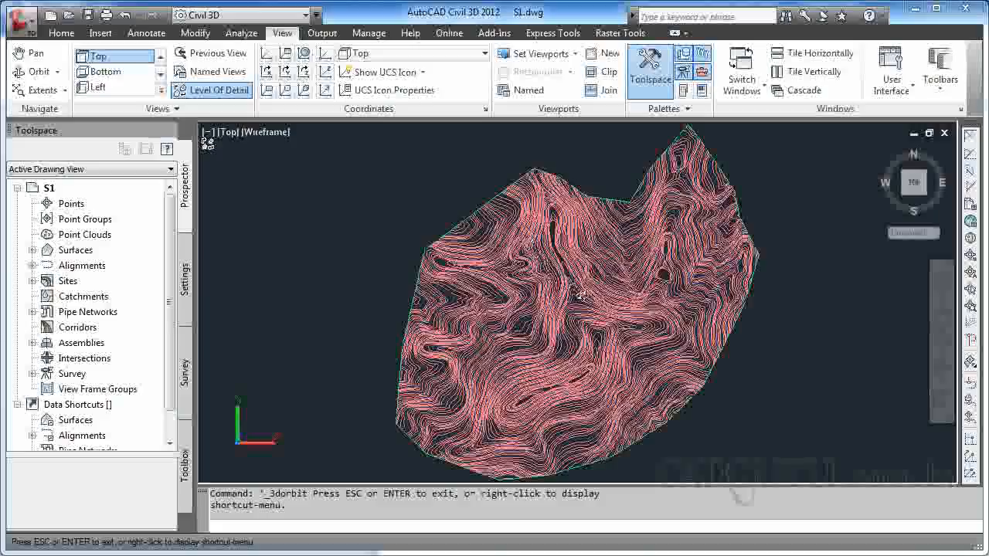
left_click_drag(584, 309, 530, 306)
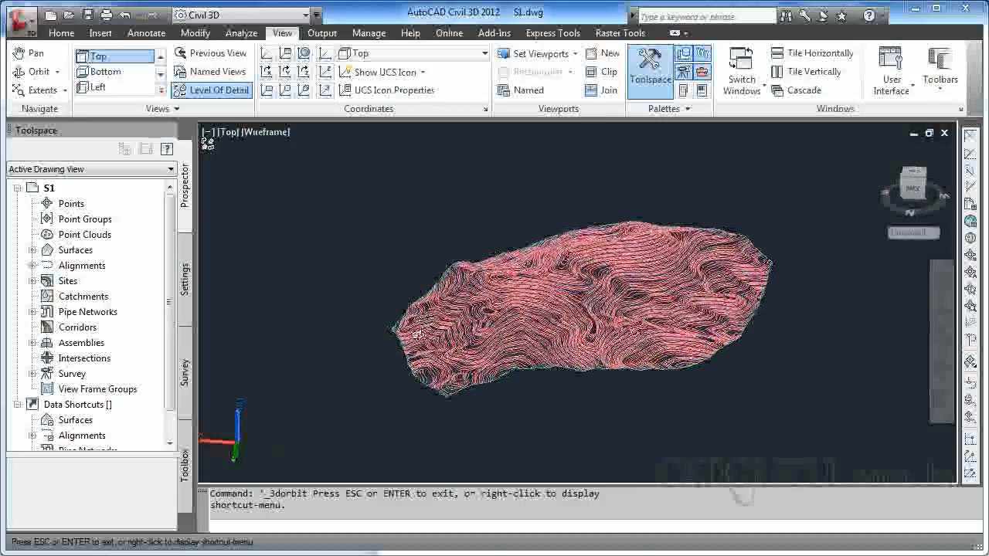
mouse_move(601, 307)
left_mouse_down()
mouse_move(629, 313)
mouse_move(581, 292)
mouse_move(592, 311)
left_mouse_up()
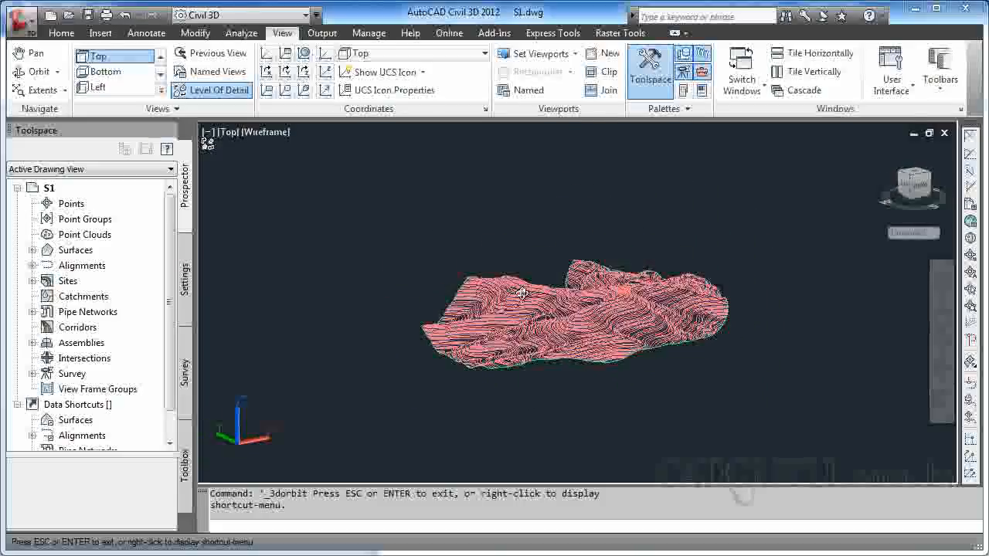
left_click_drag(587, 332, 574, 311)
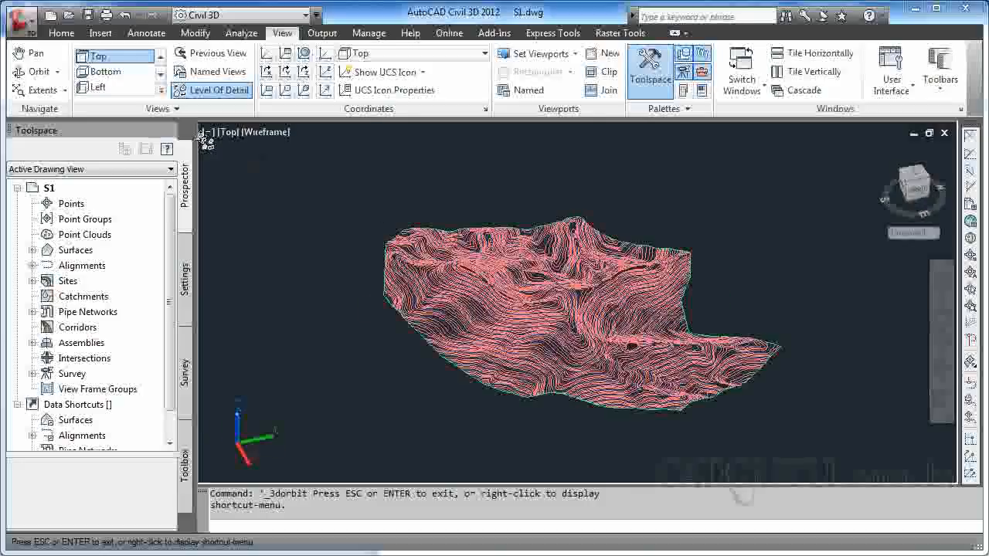
Spin the surface with Continuous Orbit, and rotate it again with the regular Orbit tool.
left_click(58, 72)
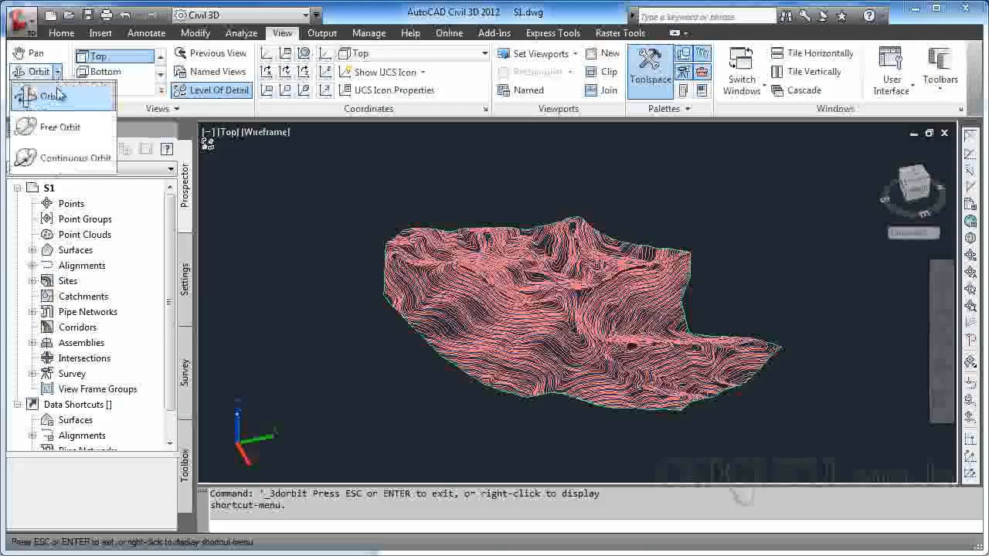
left_click(76, 158)
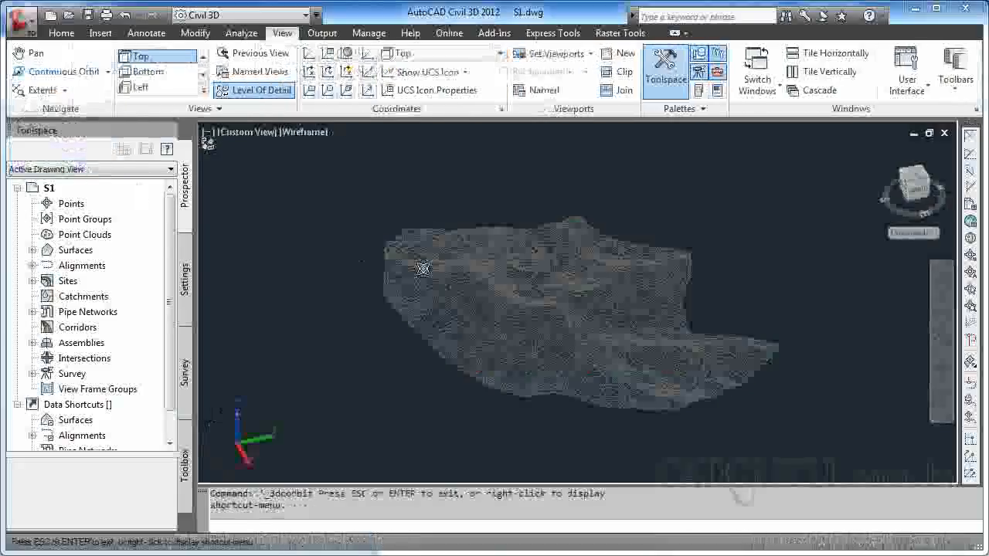
left_click_drag(532, 283, 524, 315)
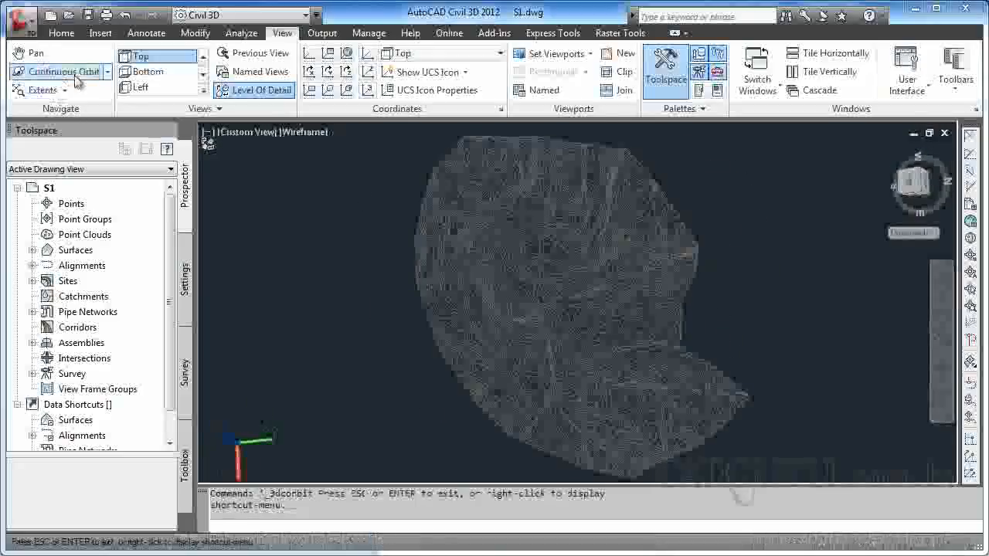
left_click(109, 71)
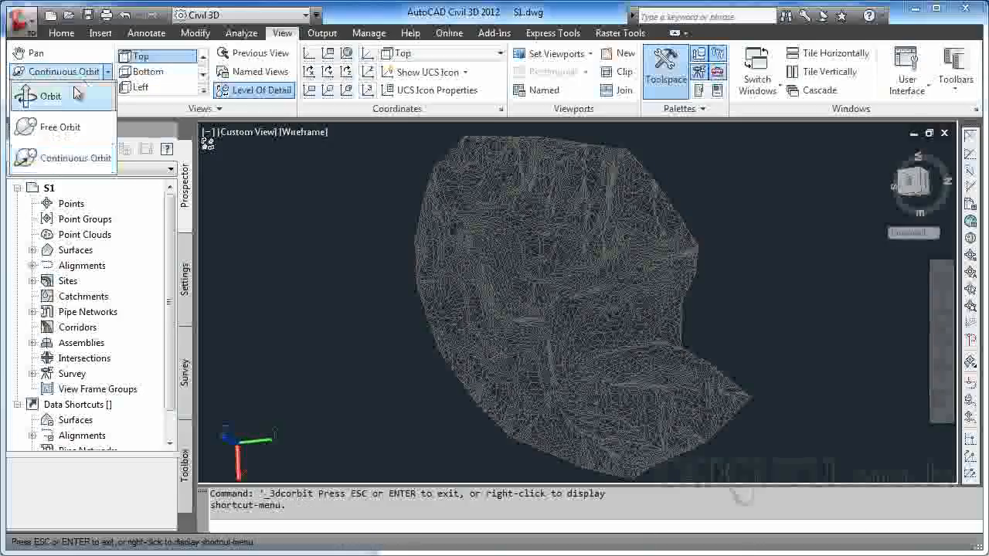
left_click(42, 95)
left_click_drag(533, 263, 613, 239)
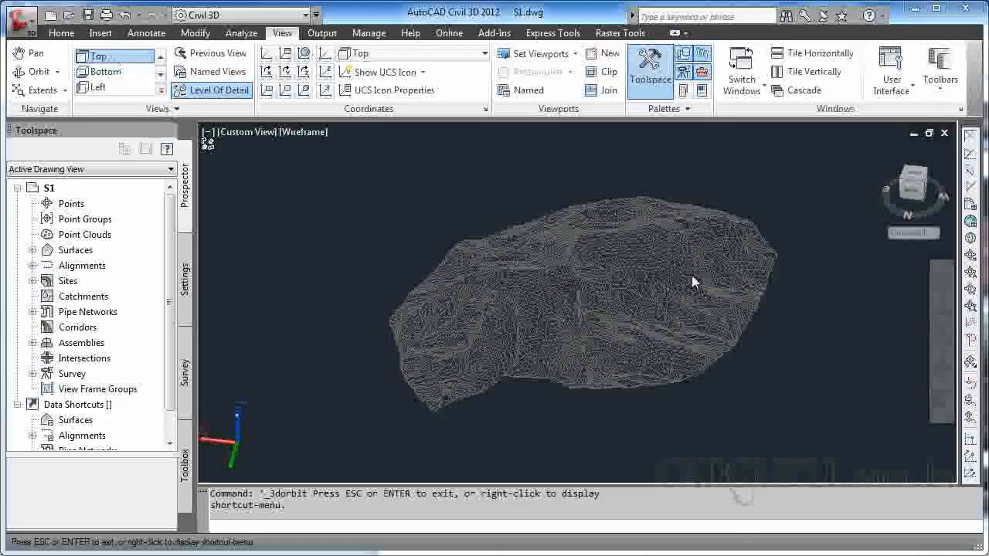
Look at the surface in the preset Top, Left, Right and Front views.
left_click(99, 58)
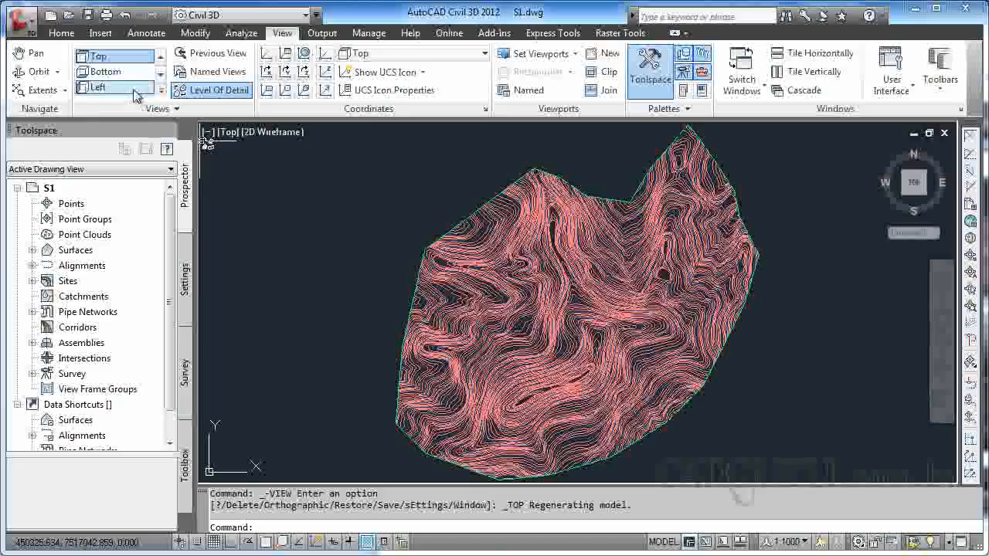
left_click(102, 87)
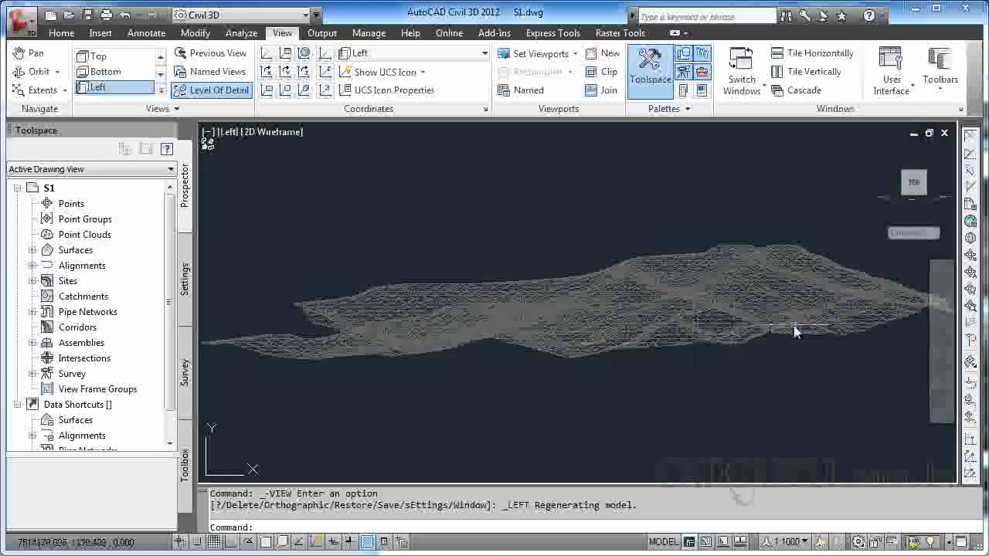
scroll(137, 88, "down", 3)
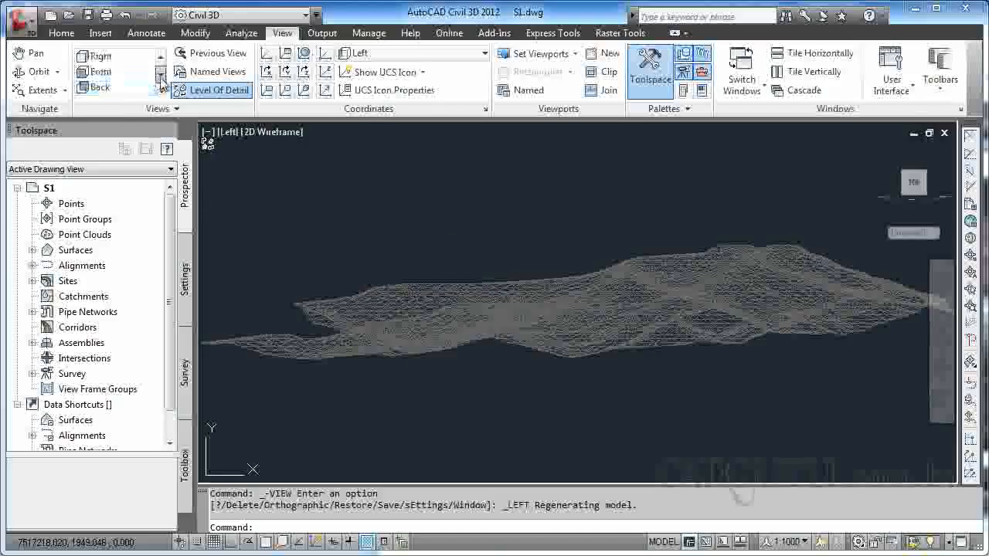
left_click(122, 60)
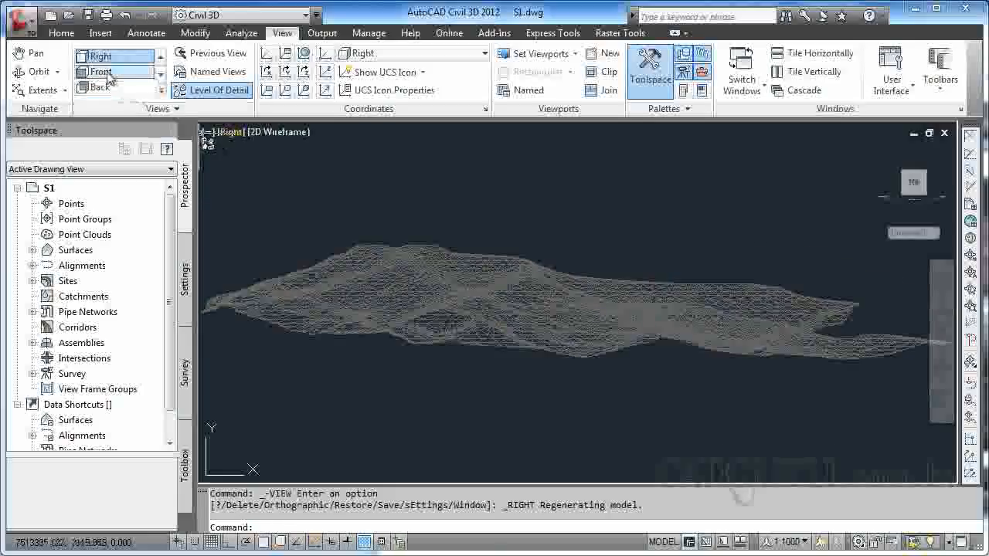
left_click(106, 73)
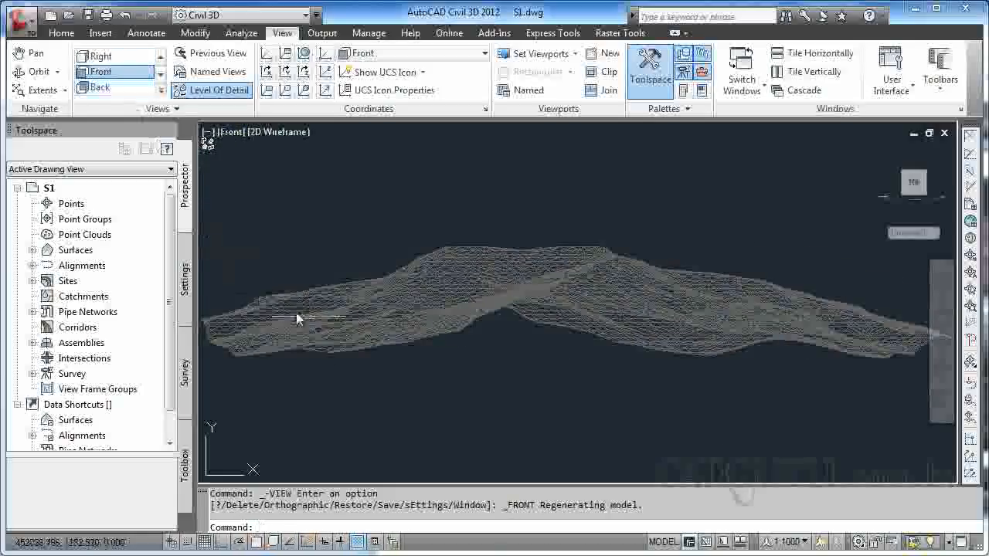
Look at the surface in the SW, SE, NE and NW Isometric preset views.
left_click(161, 72)
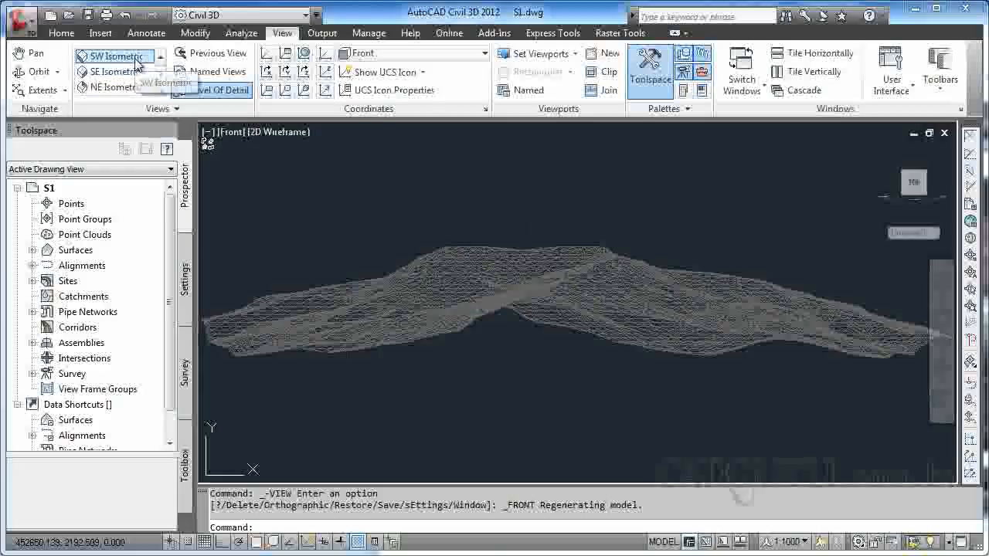
left_click(116, 56)
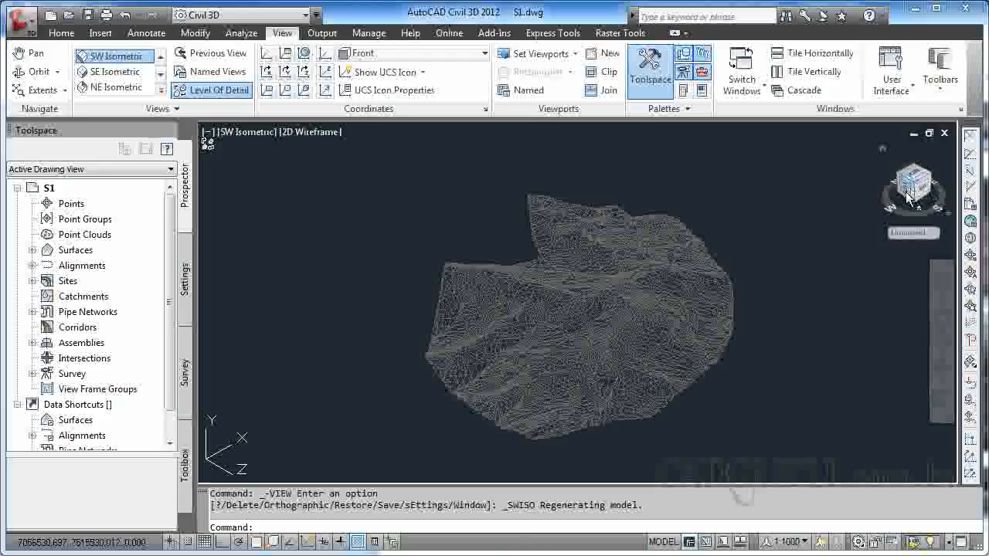
left_click(123, 73)
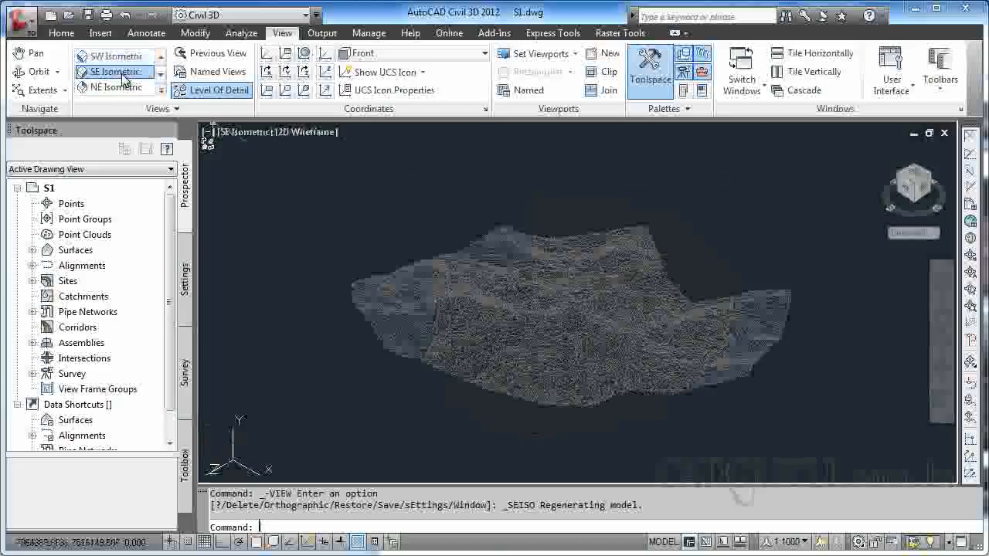
left_click(128, 87)
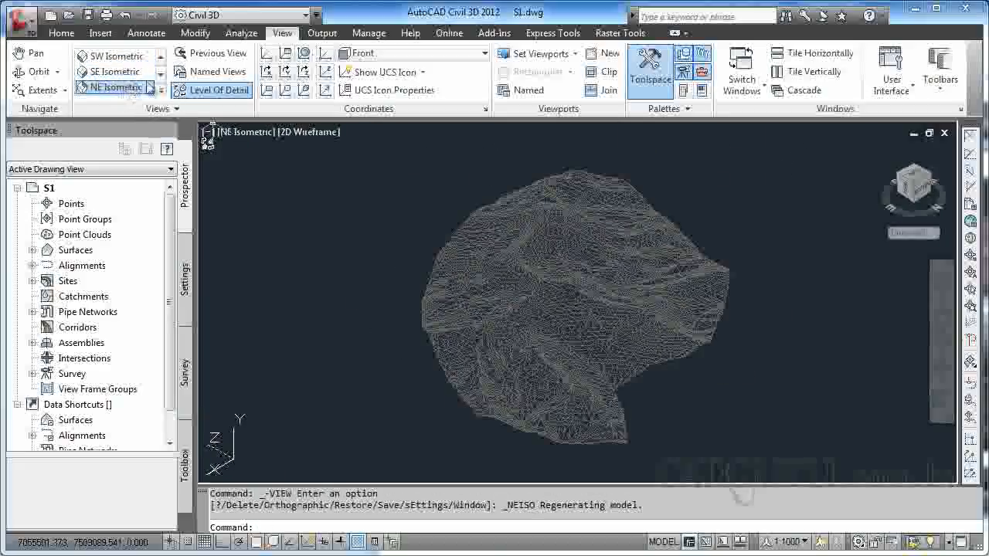
scroll(139, 87, "down", 1)
left_click(120, 88)
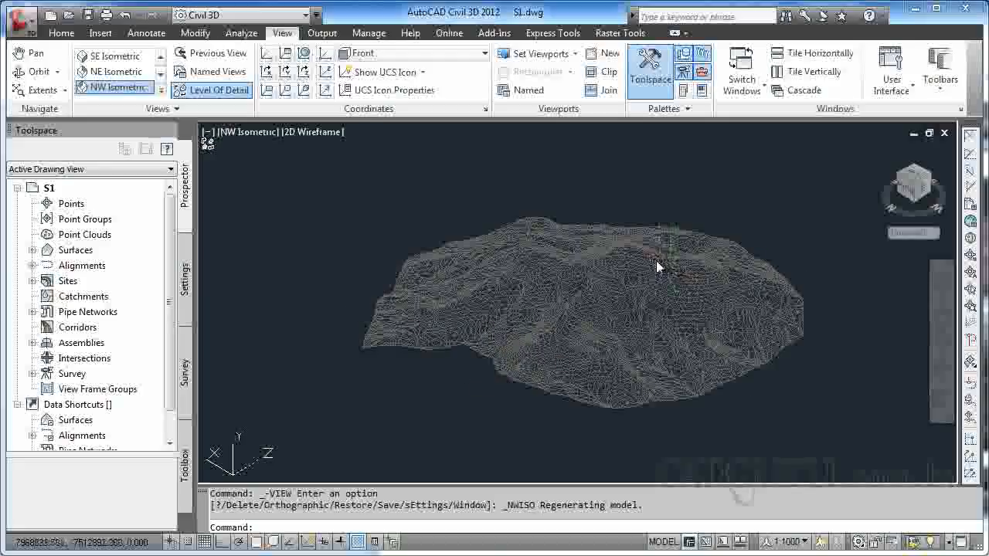
scroll(126, 68, "up", 3)
scroll(126, 68, "down", 3)
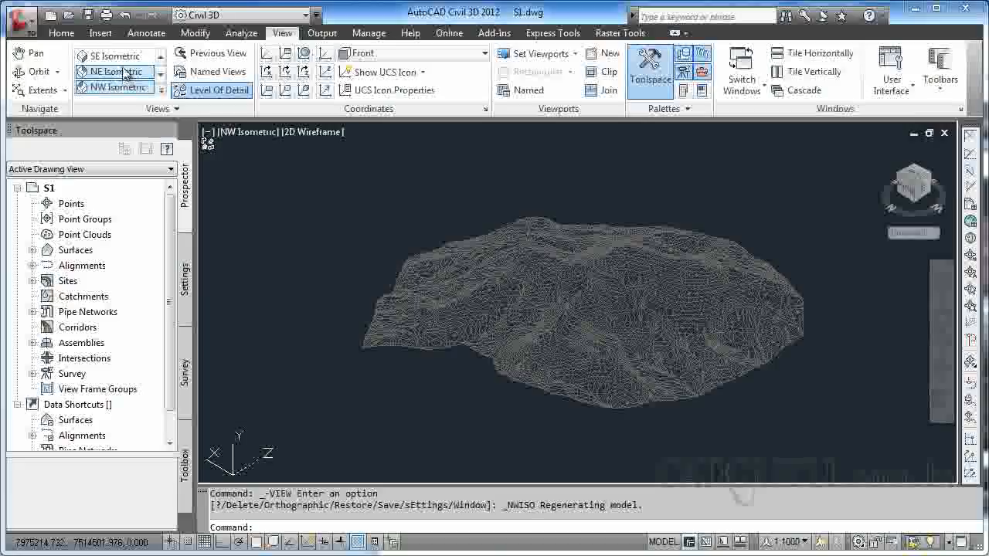
Set the view to SE Isometric and undo the last viewport command.
left_click(127, 59)
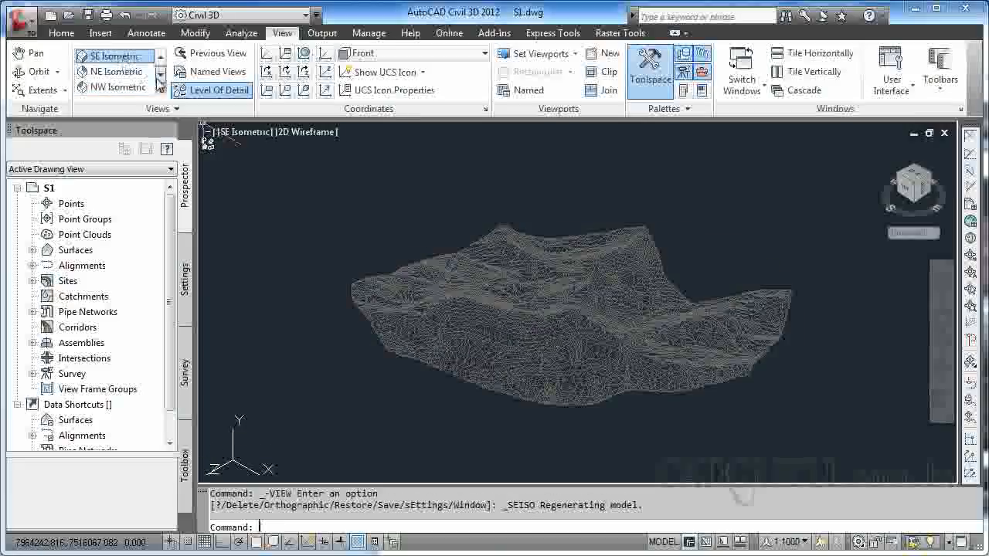
type("u")
key("Return")
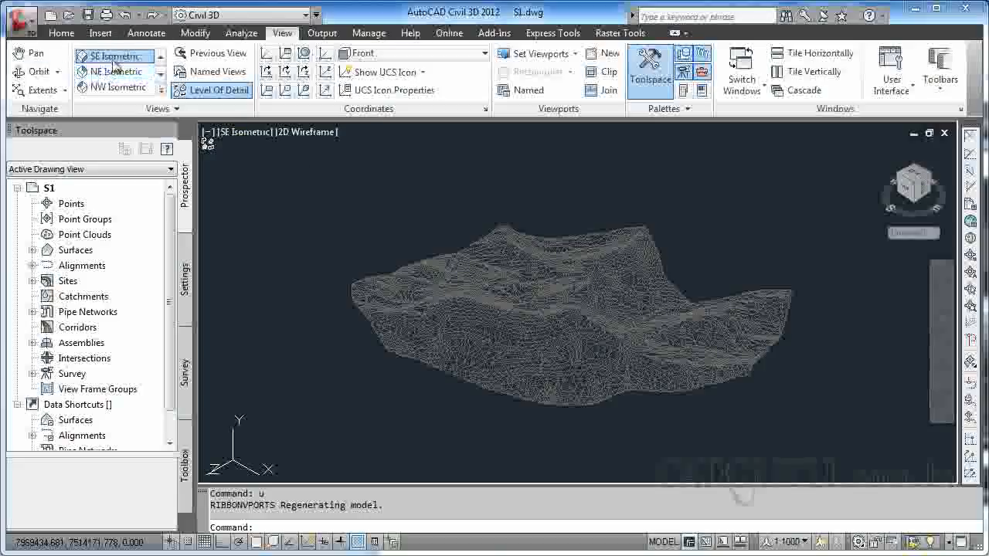
Preview the surface in the Conceptual and Realistic visual styles.
left_click(179, 113)
left_click(196, 134)
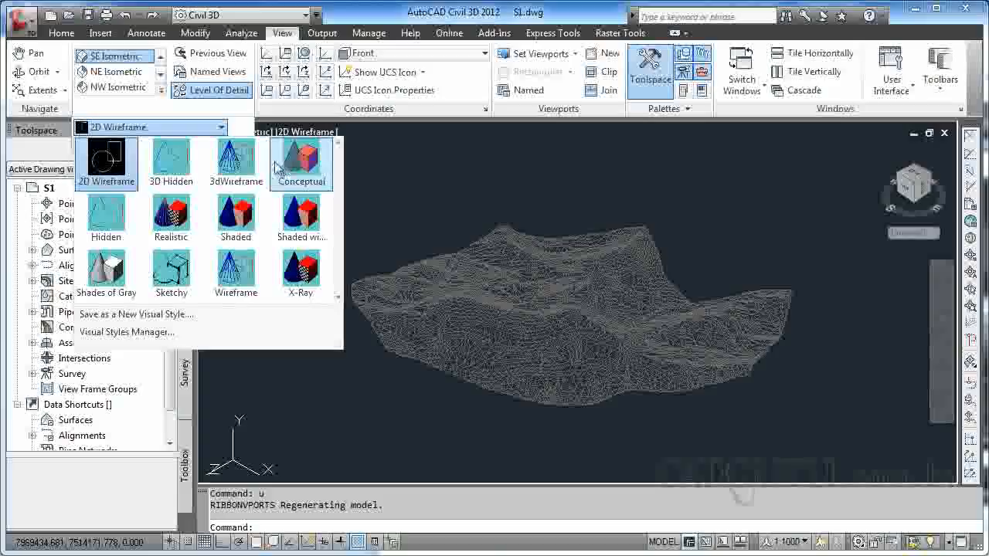
left_click(300, 162)
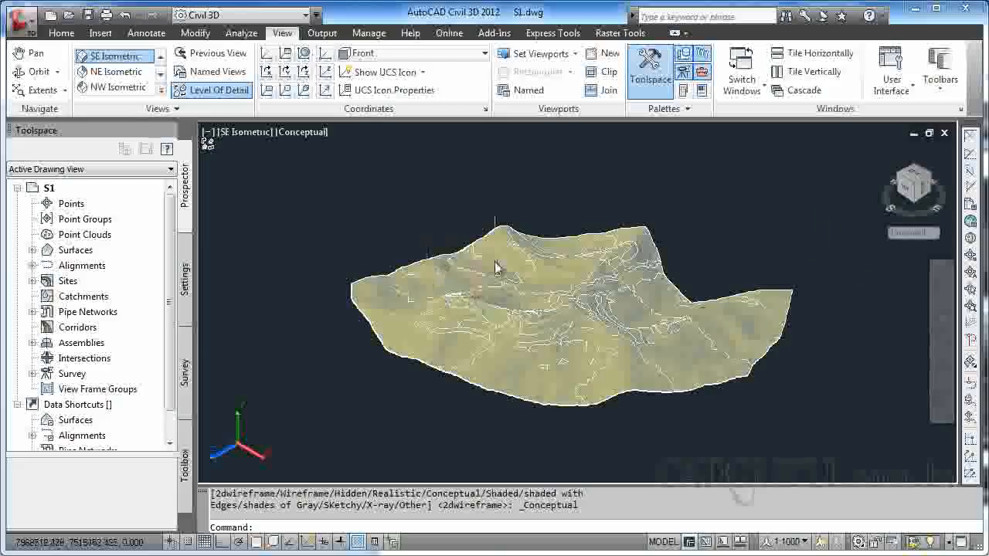
left_click(231, 113)
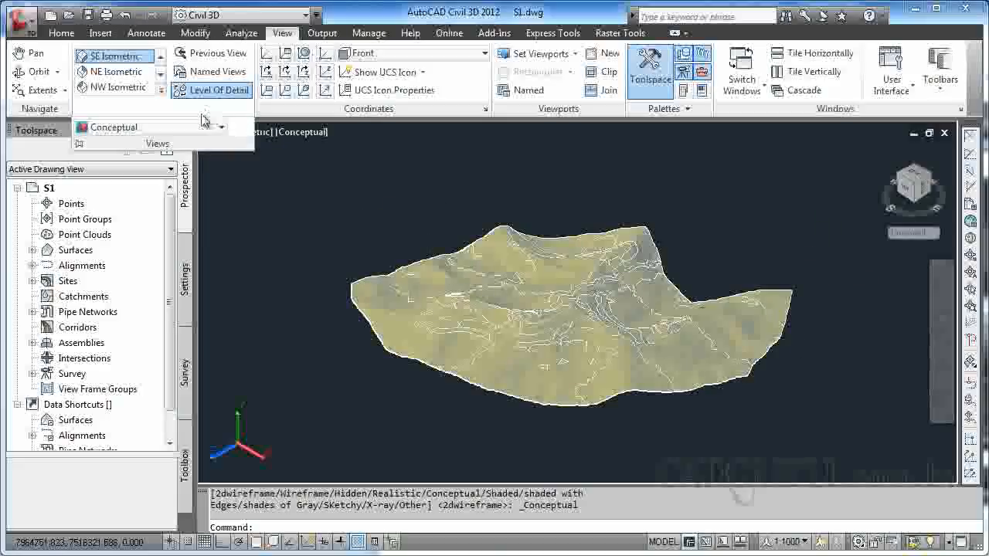
left_click(221, 127)
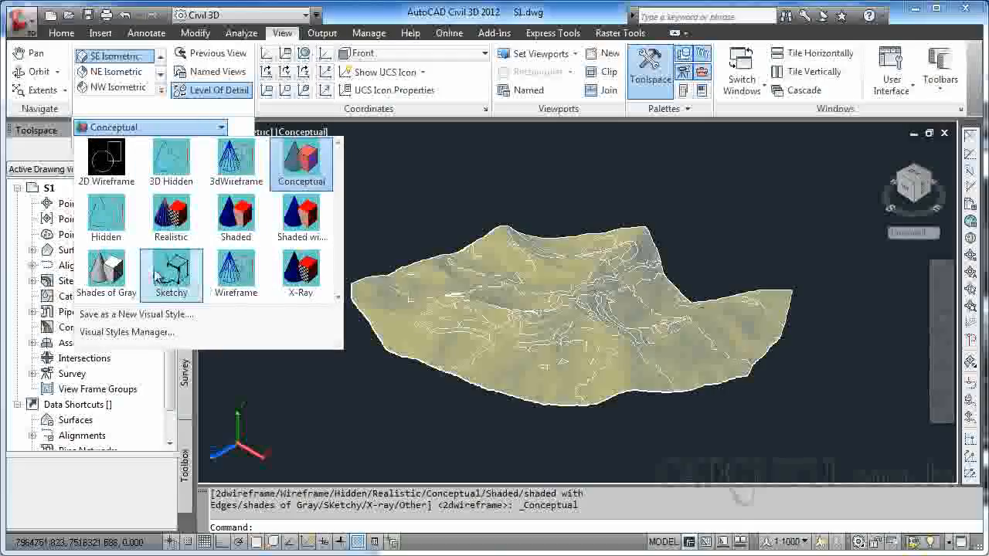
left_click(171, 218)
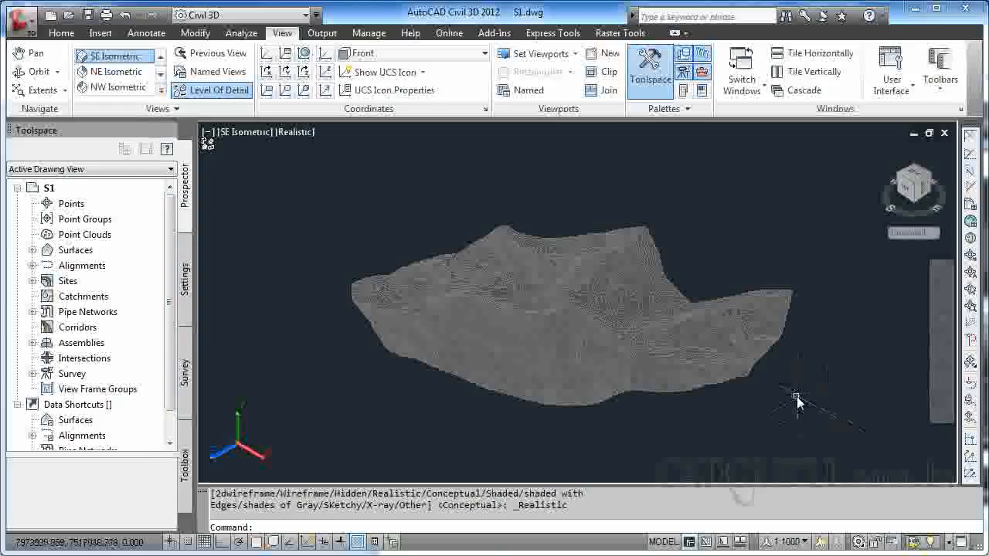
Preview the surface in the X-Ray and Shaded visual styles.
left_click(184, 109)
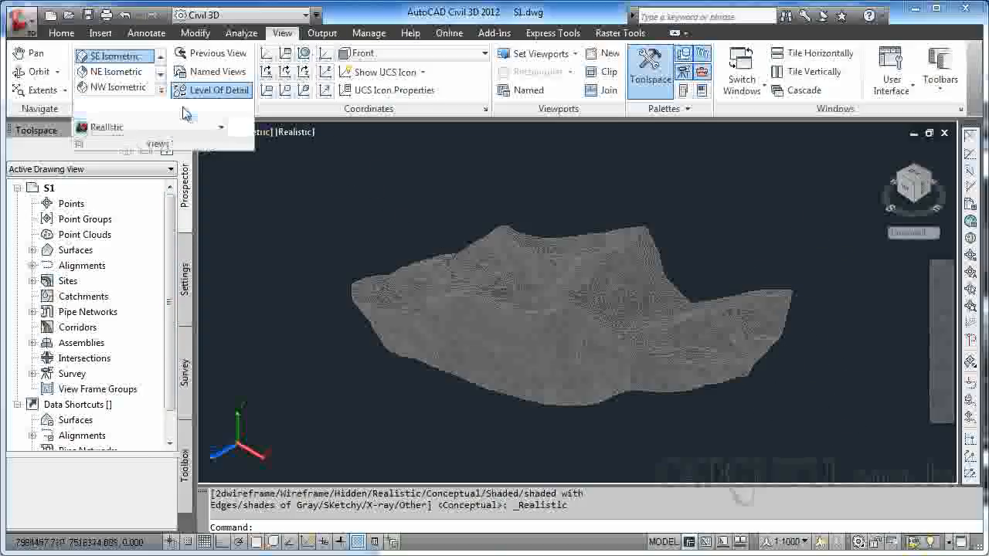
left_click(186, 127)
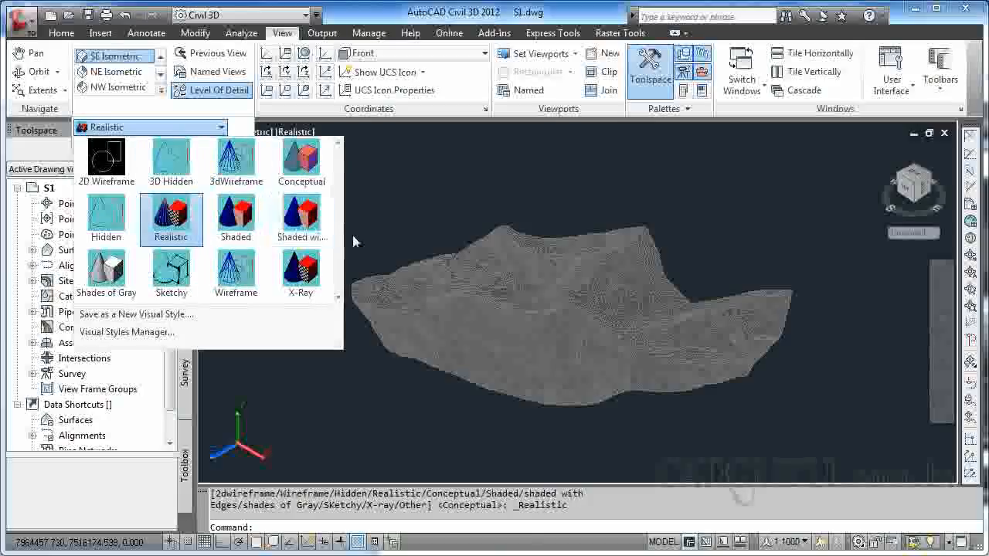
left_click(301, 272)
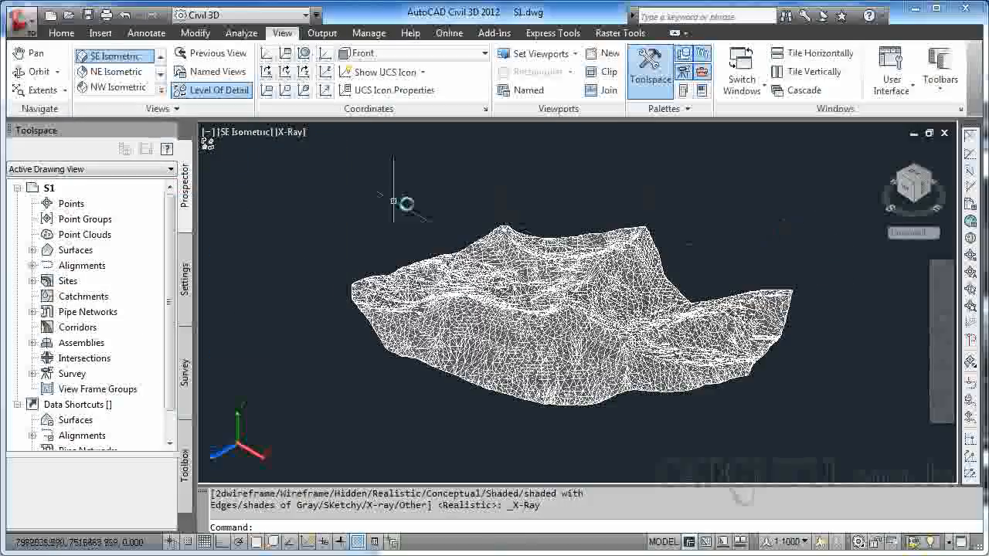
left_click(171, 110)
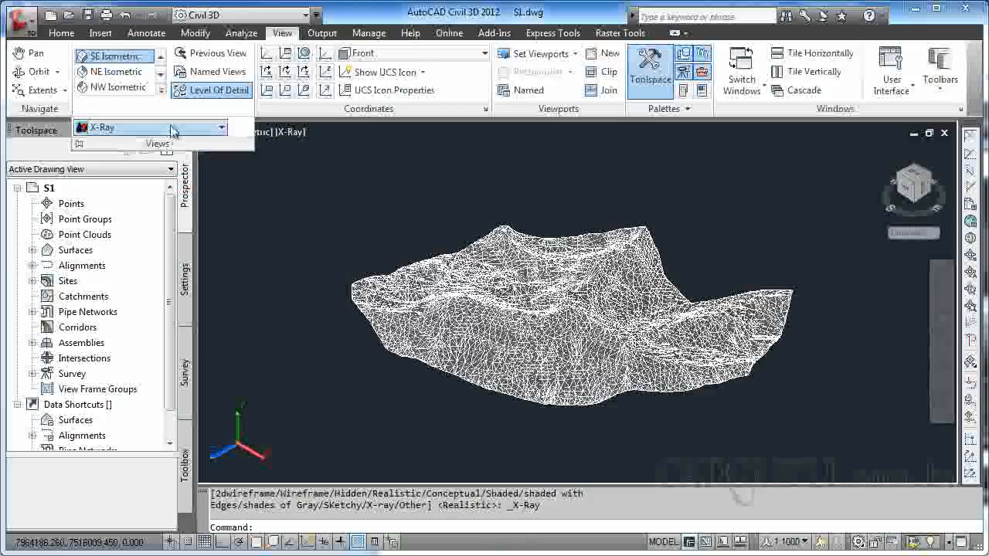
left_click(169, 126)
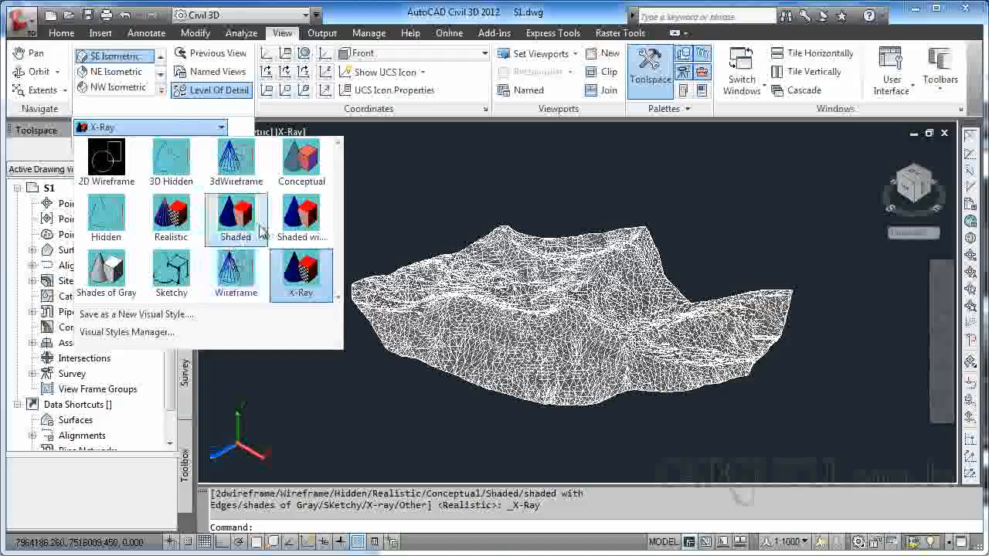
left_click(236, 216)
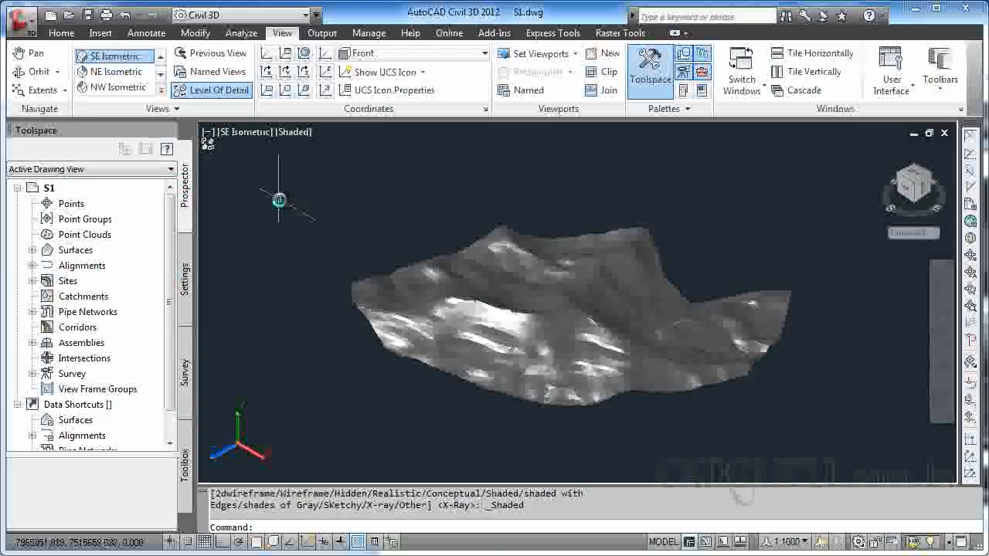
Set the viewport's visual style back to Conceptual.
left_click(175, 108)
left_click(185, 128)
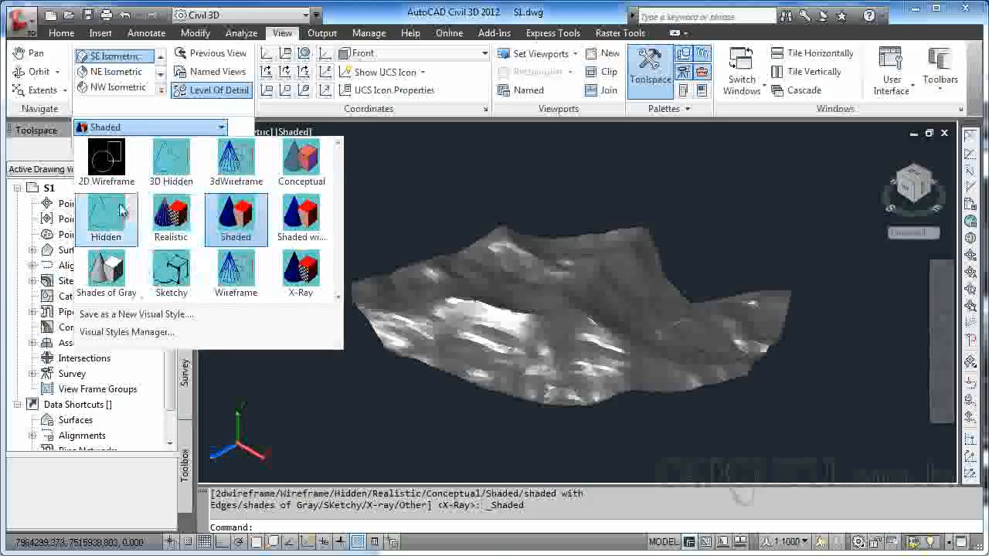
left_click(300, 163)
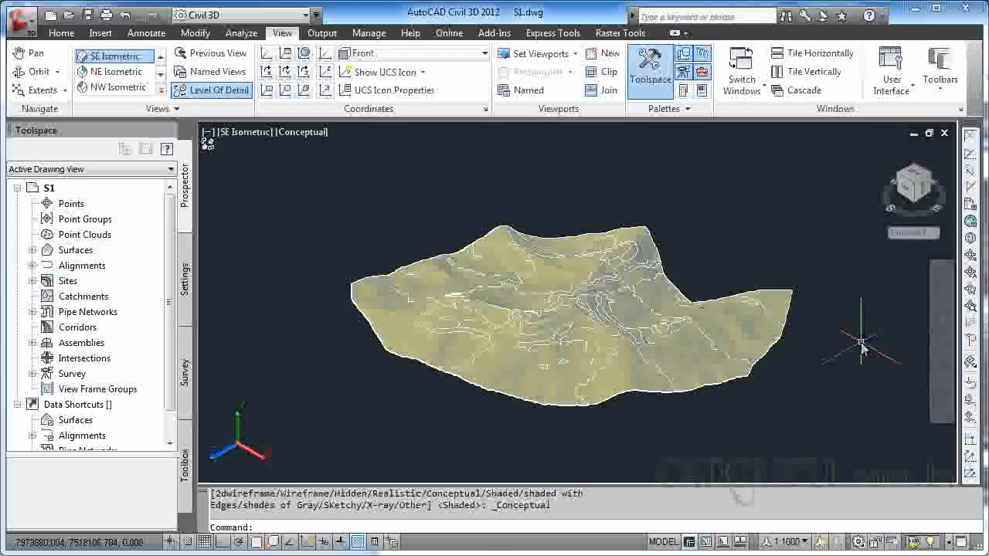
Undo the last viewport command and split the drawing area into the Three: Right viewport arrangement.
type("u")
key("Return")
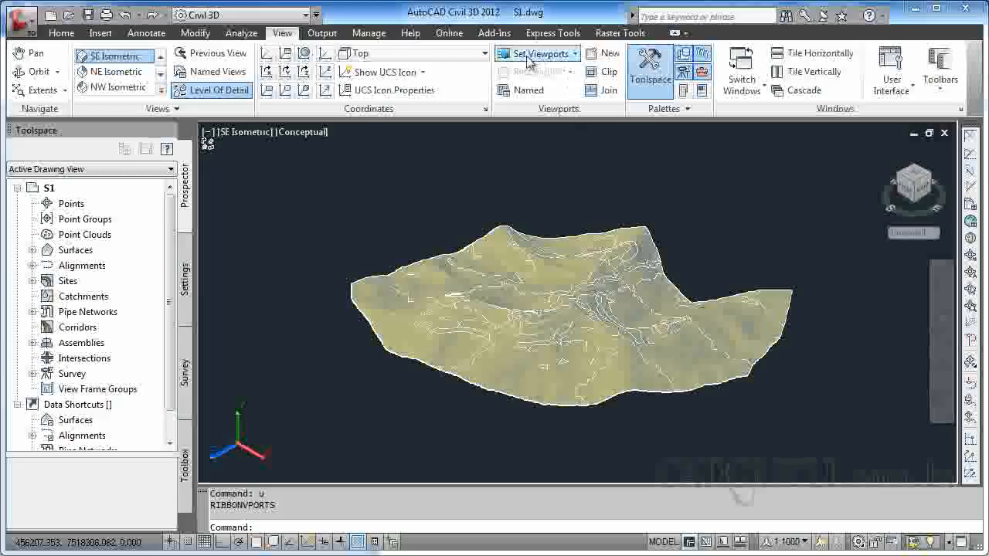
left_click(578, 55)
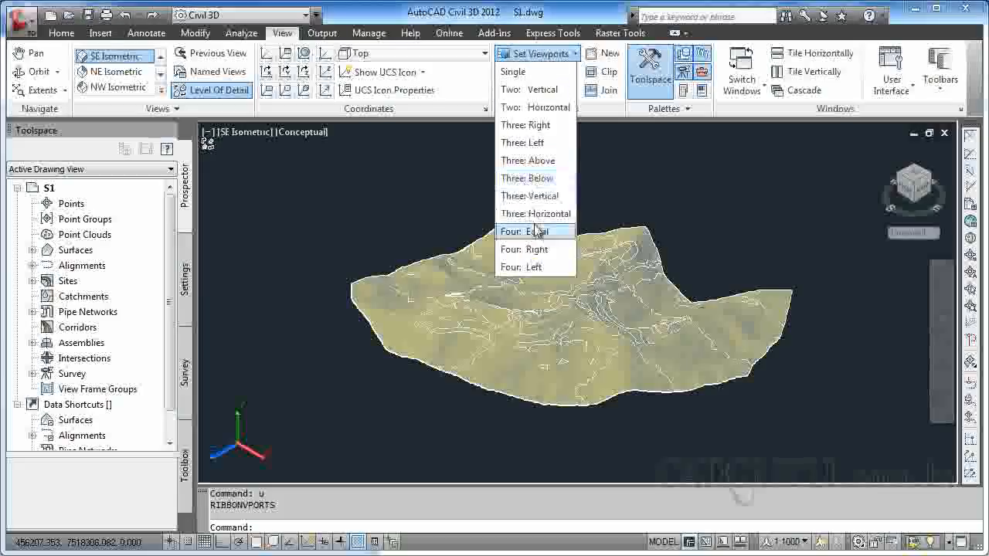
left_click(531, 131)
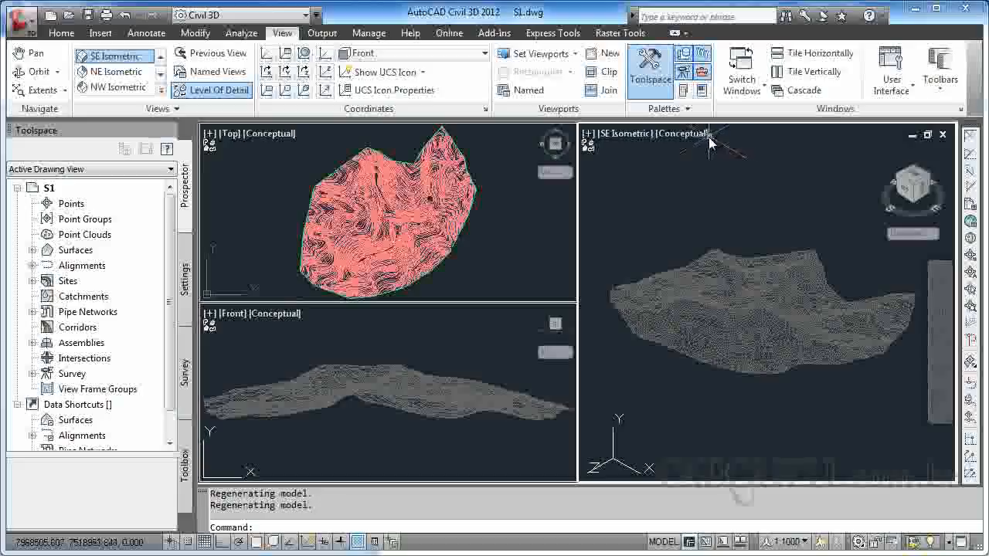
Set the Top viewport's visual style to 2D Wireframe.
left_click(281, 145)
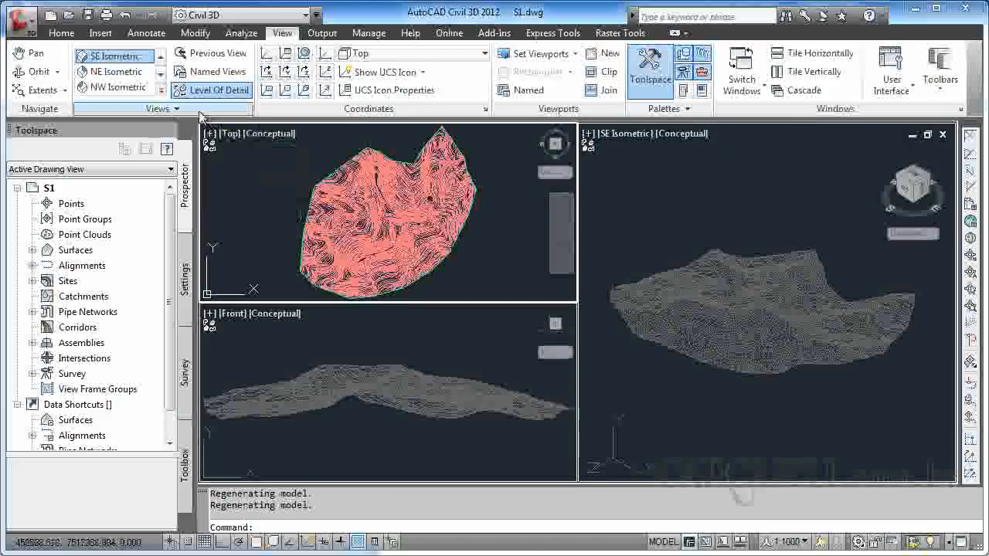
left_click(162, 108)
left_click(206, 126)
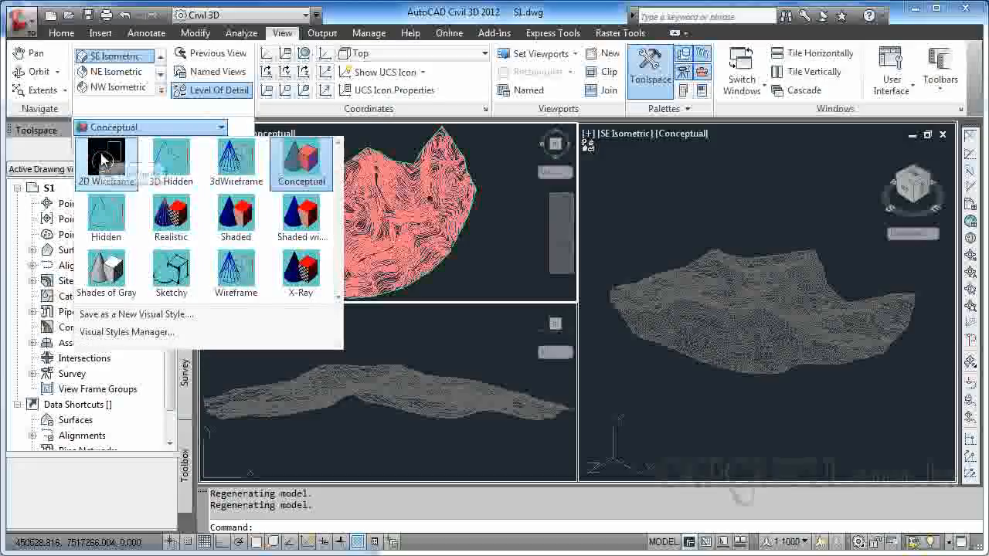
left_click(104, 155)
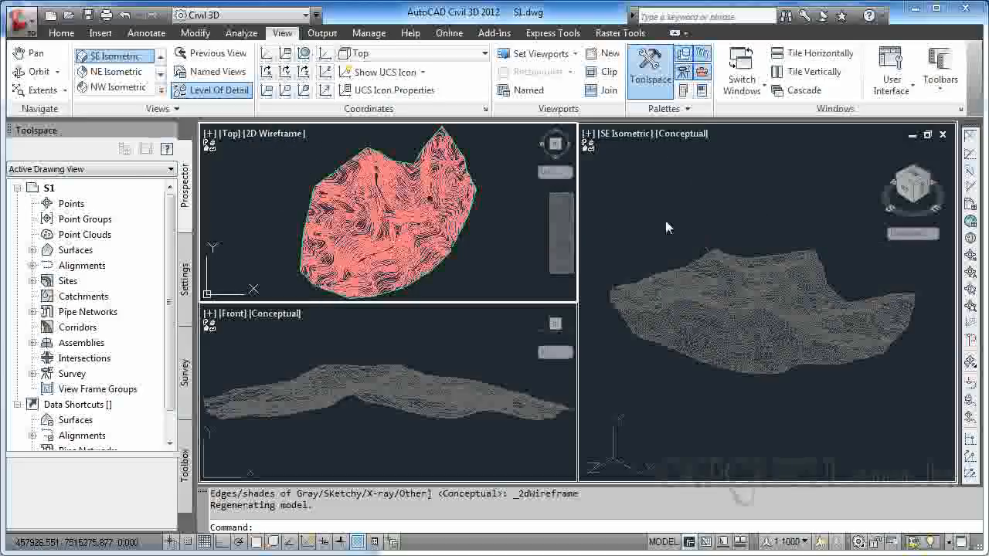
Activate the different viewports in turn and orbit the surface freely in the SE Isometric viewport.
left_click(723, 211)
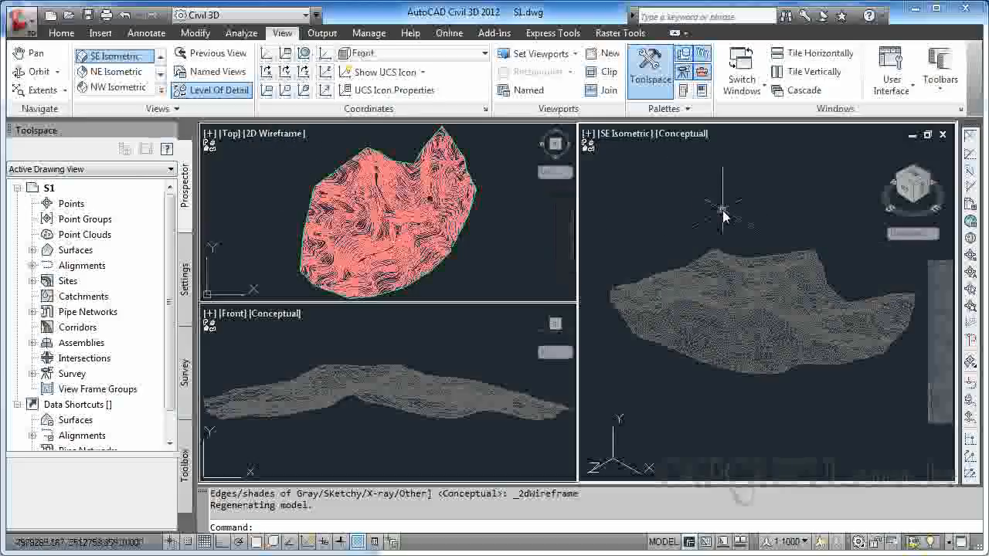
left_click(525, 375)
left_click(543, 261)
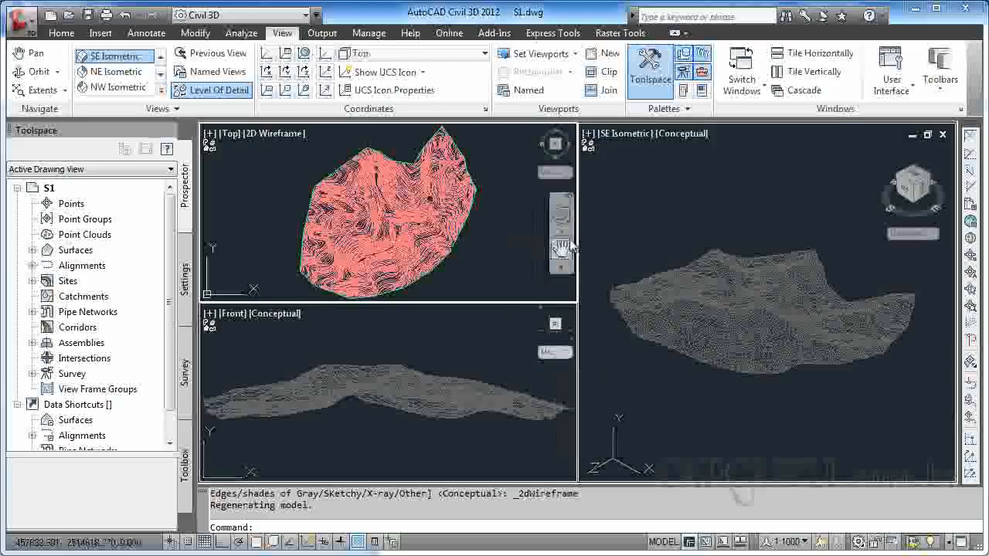
left_click(773, 217)
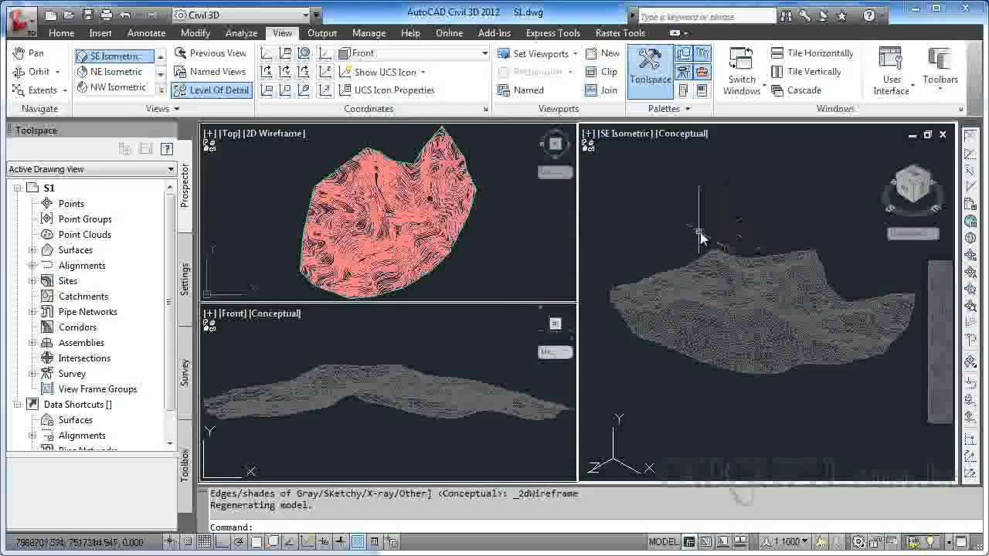
left_click(47, 72)
left_click_drag(716, 320, 643, 432)
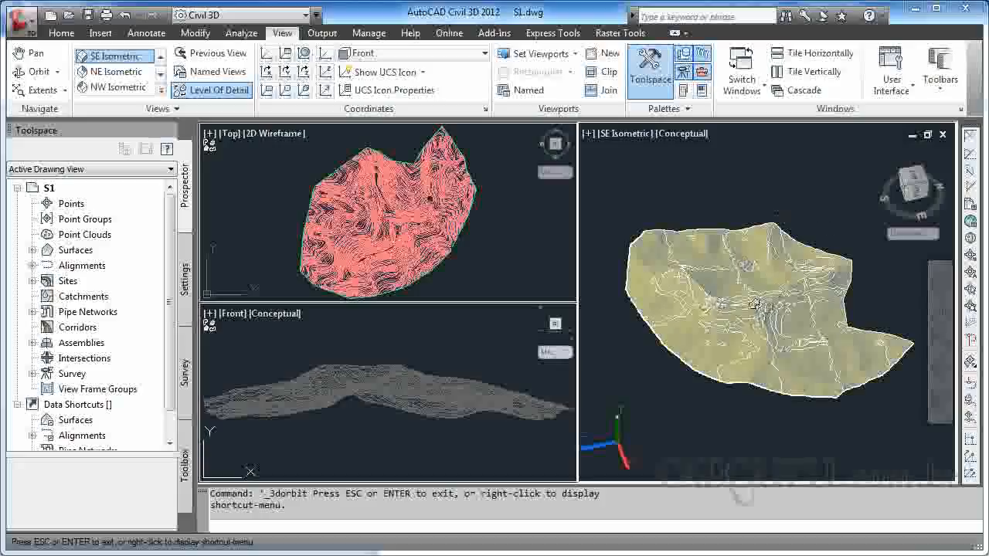
key("Escape")
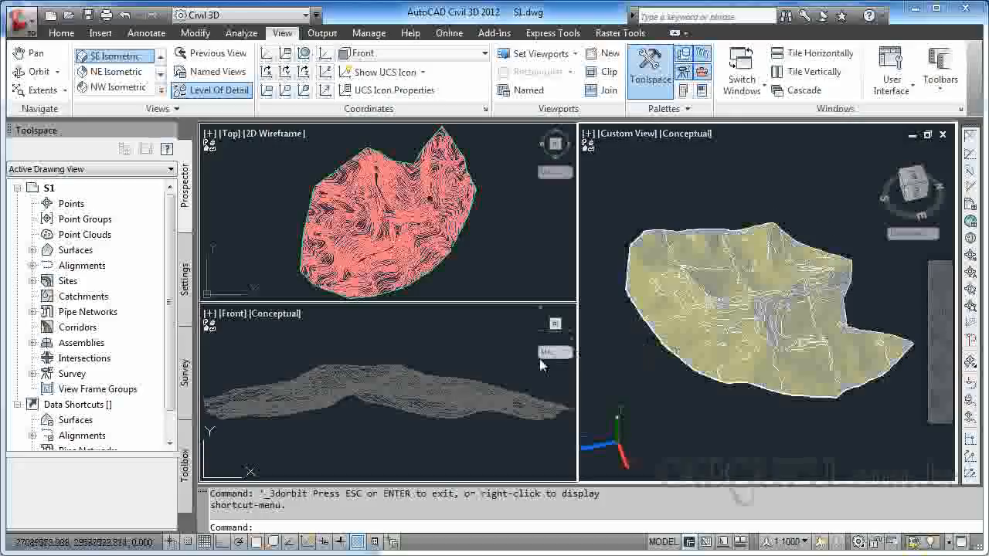
Set the Front viewport to the 2D Wireframe visual style and change its view to SW Isometric.
left_click(418, 438)
left_click(157, 109)
left_click(159, 126)
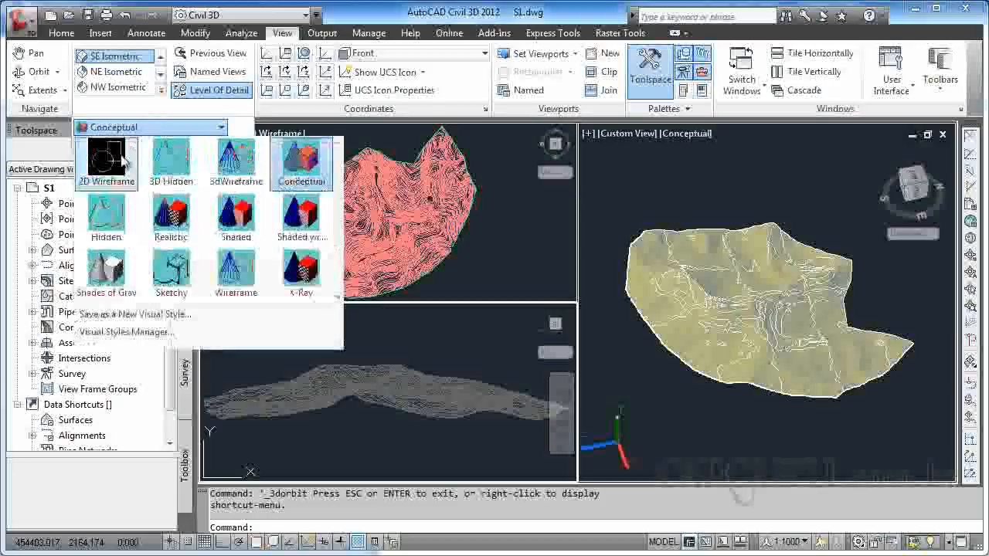
left_click(116, 162)
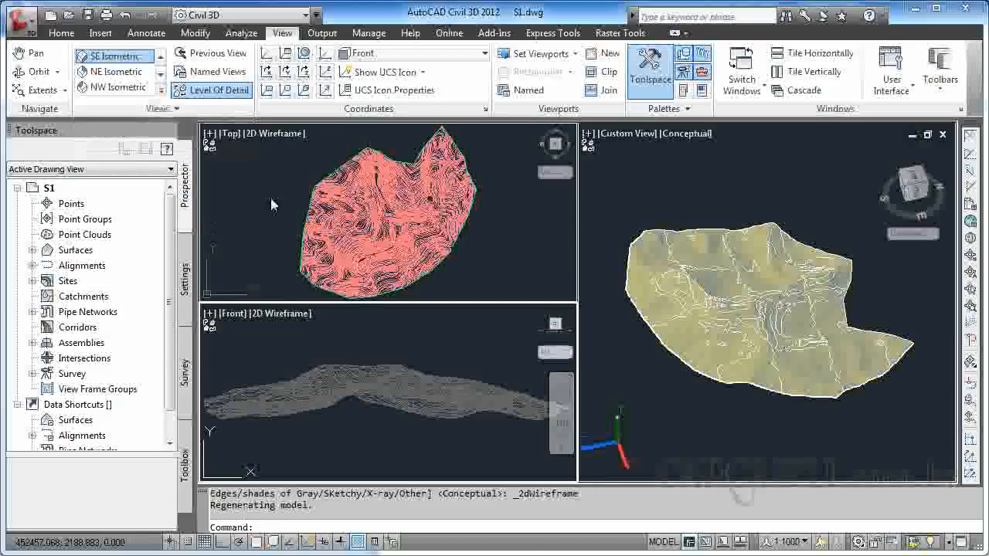
left_click(160, 60)
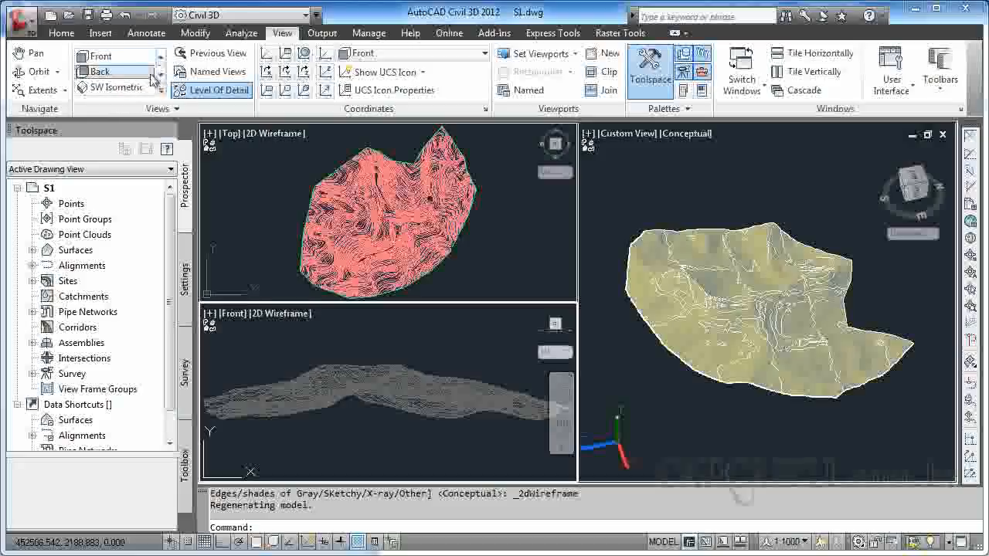
left_click(140, 90)
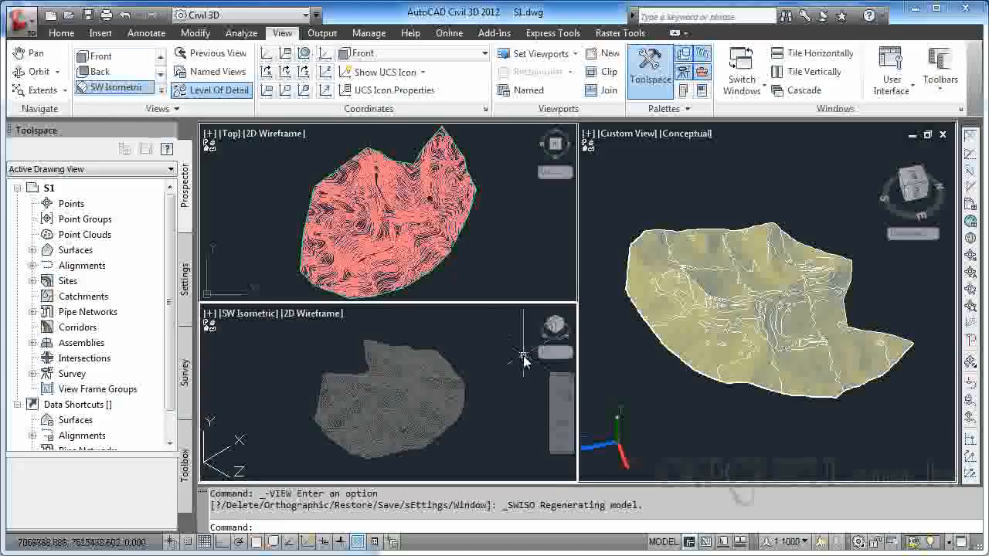